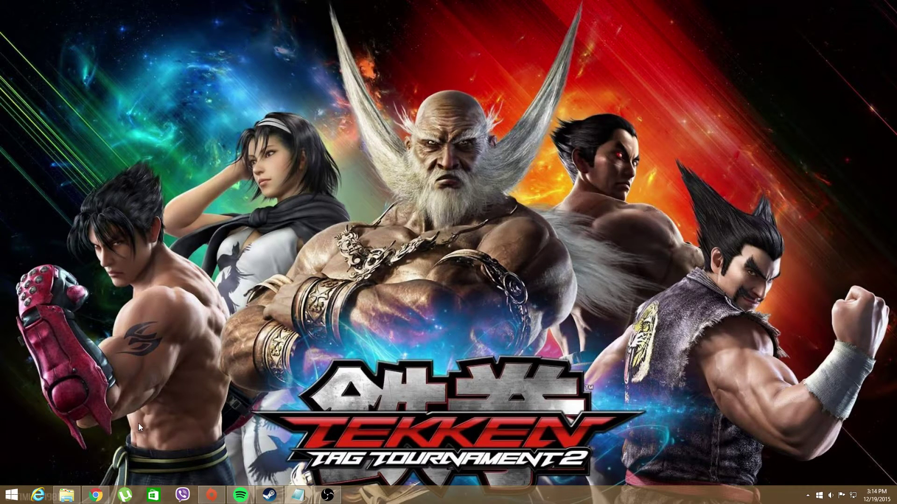
# - Maximize Chrome and open Emuparadise's PCSX2 1.2.1 Windows emulator page from the emulator list
pyautogui.click(96, 495)
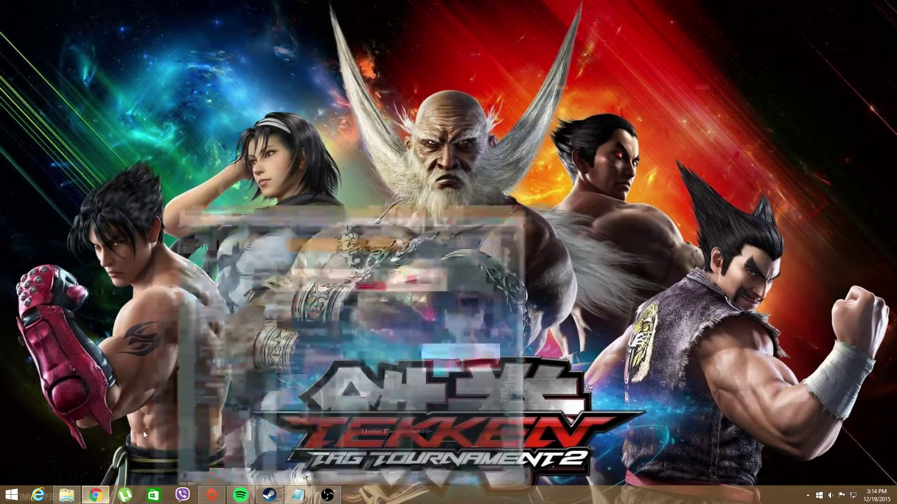
pyautogui.doubleClick(643, 11)
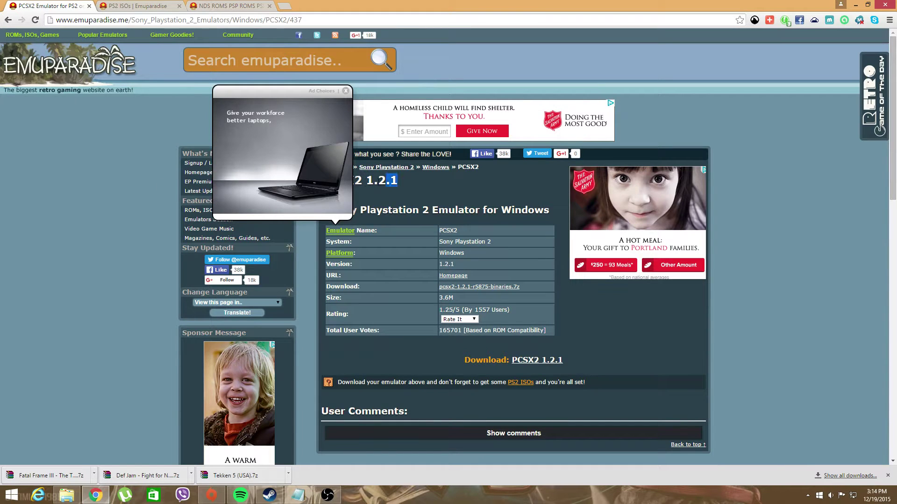
pyautogui.hotkey('alt', 'Left')
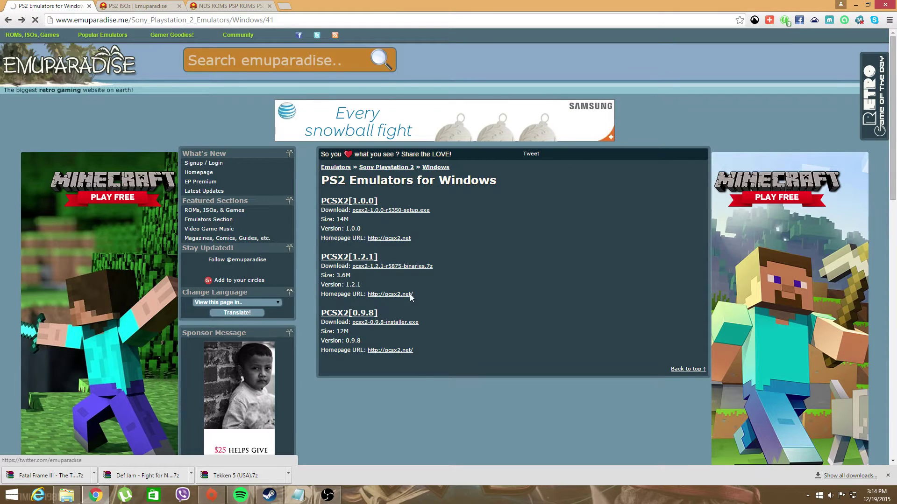
pyautogui.click(344, 259)
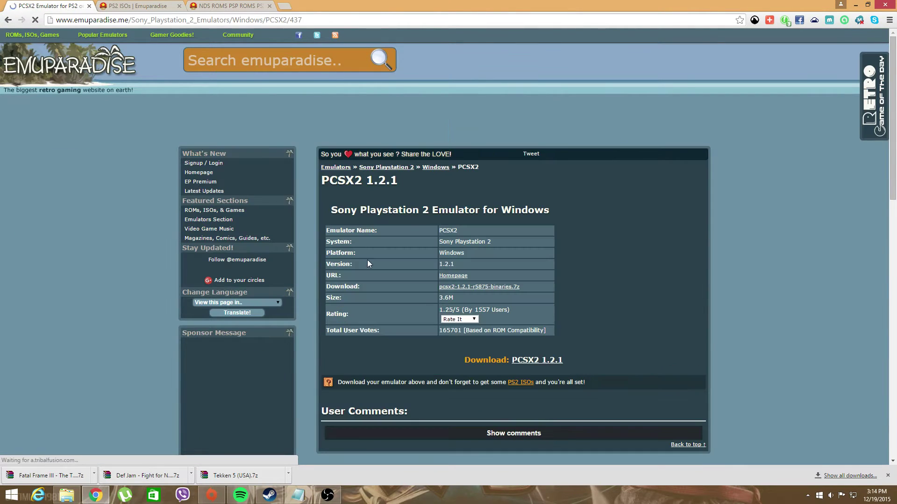
pyautogui.scroll(-3, 536, 360)
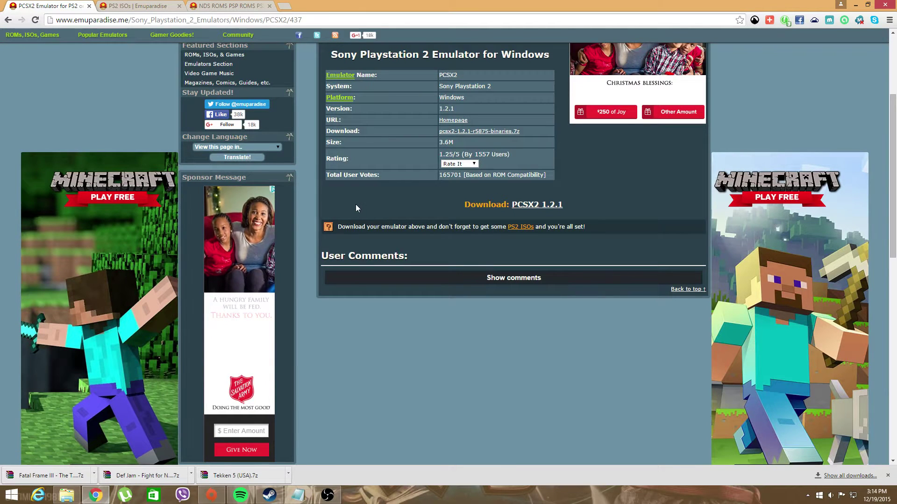
pyautogui.scroll(2, 362, 231)
pyautogui.scroll(2, 362, 232)
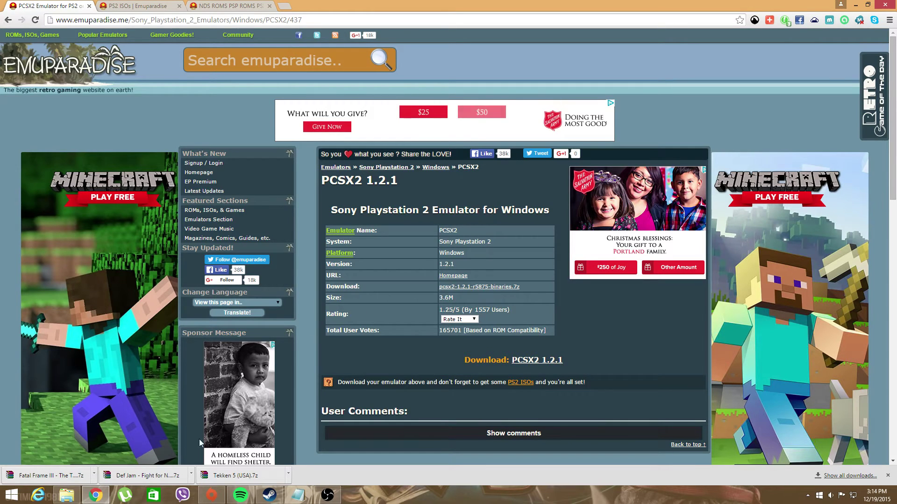
# - Run pcsx2-r5875.exe from the ps2 games folder, allowing it past the security warning
pyautogui.moveTo(67, 494)
pyautogui.click(129, 460)
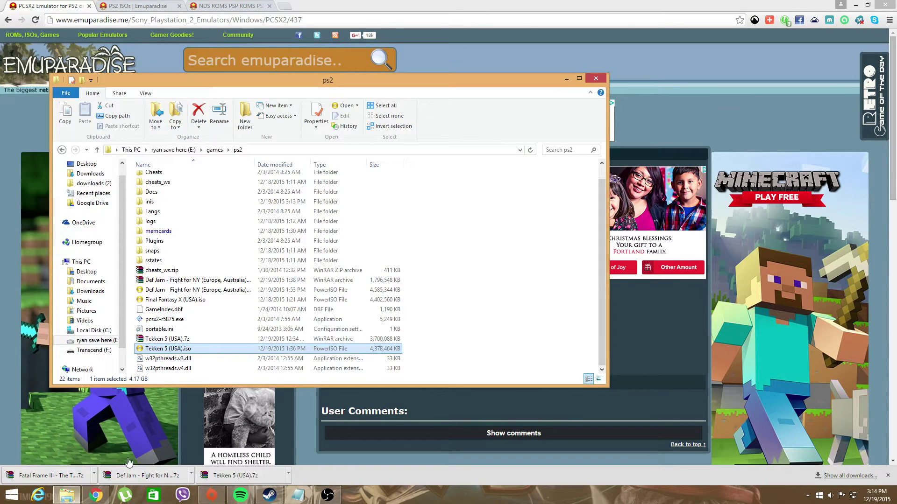
pyautogui.doubleClick(177, 321)
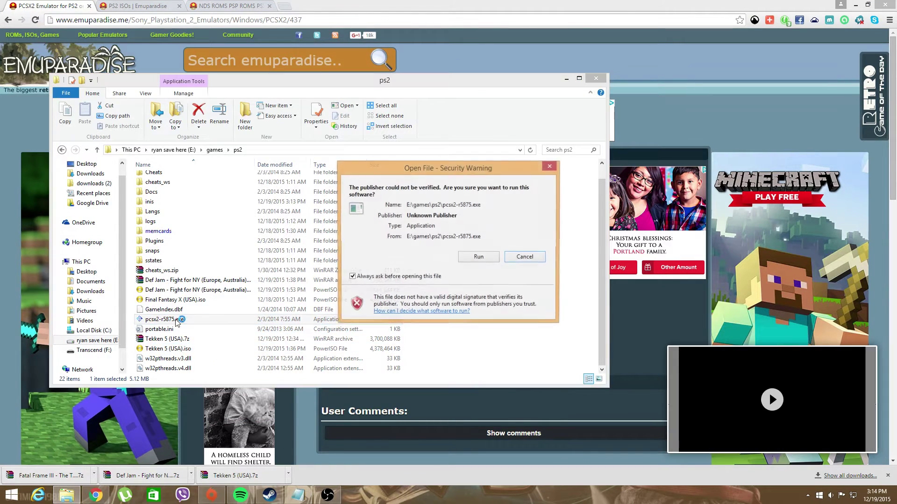
pyautogui.click(465, 257)
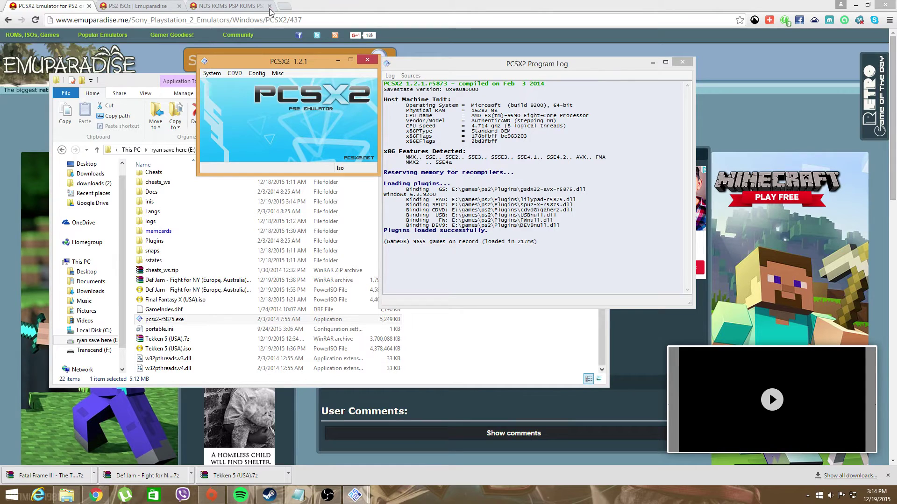
# - Go to Emuparadise's PS2 ISOs section and list the titles starting with N
pyautogui.click(524, 6)
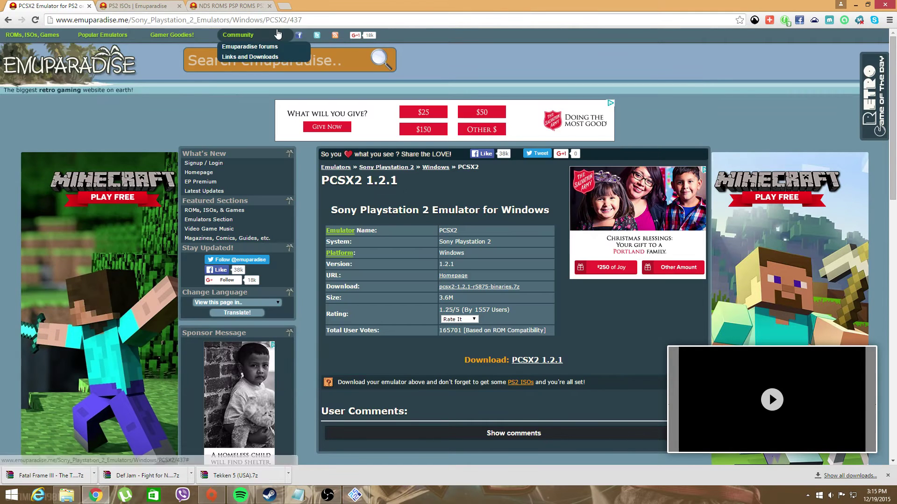
pyautogui.click(127, 7)
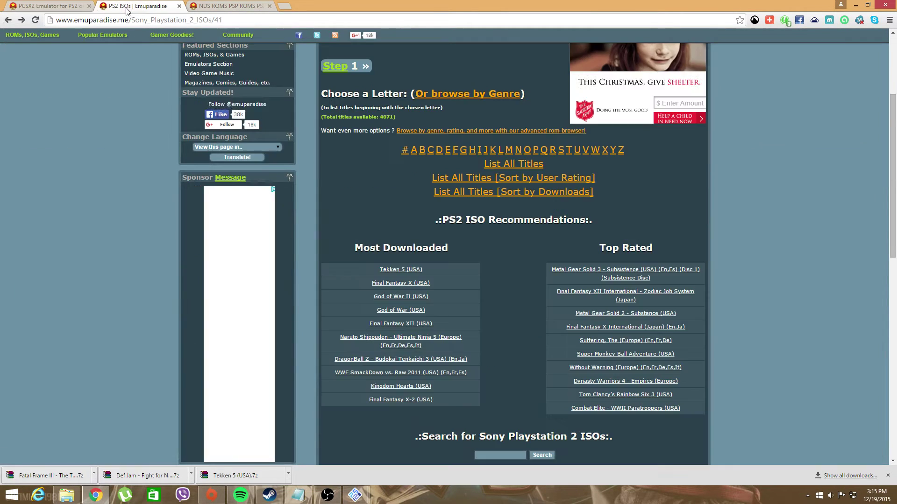
pyautogui.scroll(3, 541, 234)
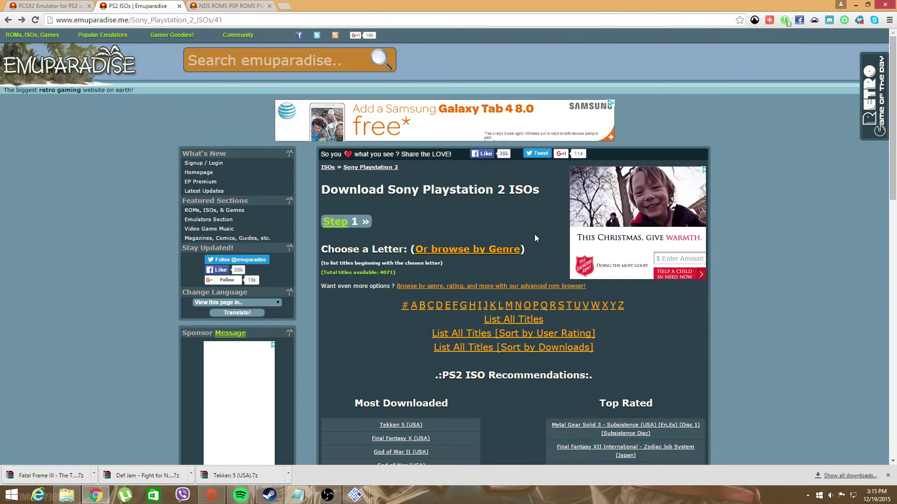
pyautogui.scroll(-3, 534, 234)
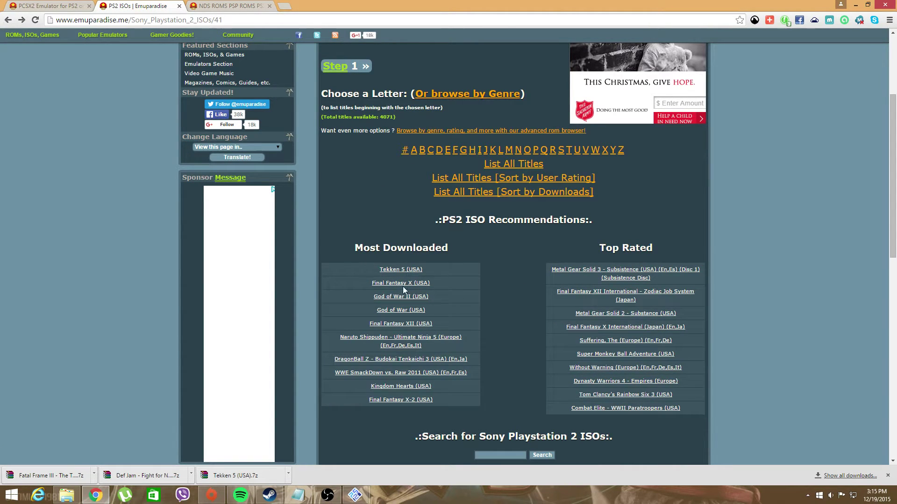
pyautogui.click(520, 151)
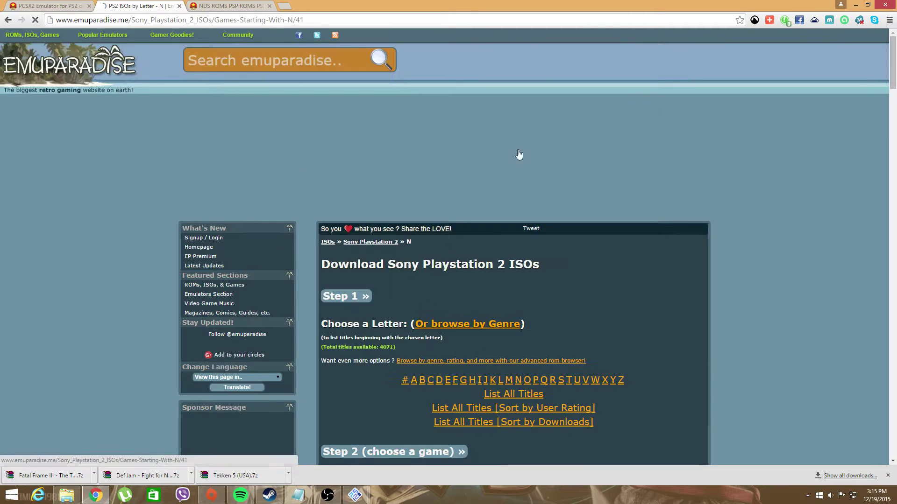
pyautogui.scroll(-8, 486, 278)
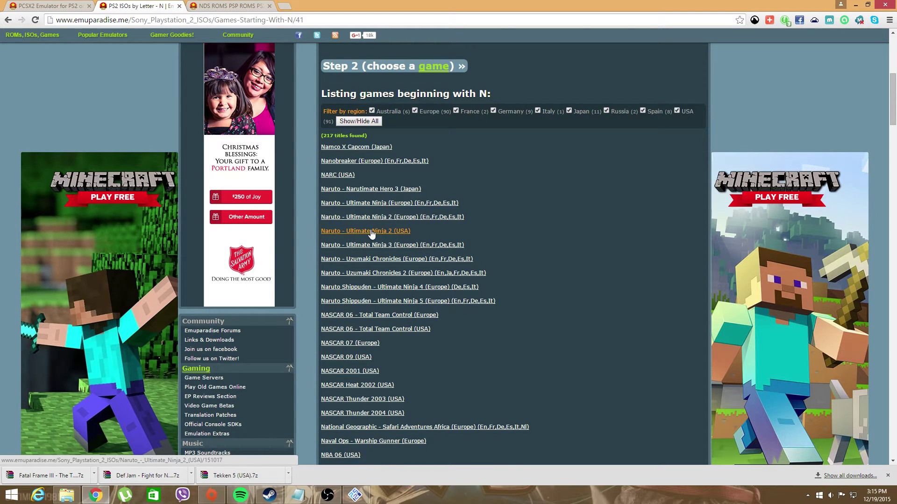
# - Open Naruto - Ultimate Ninja 2 (USA) and start its 1.1 GB Direct Download
pyautogui.click(384, 232)
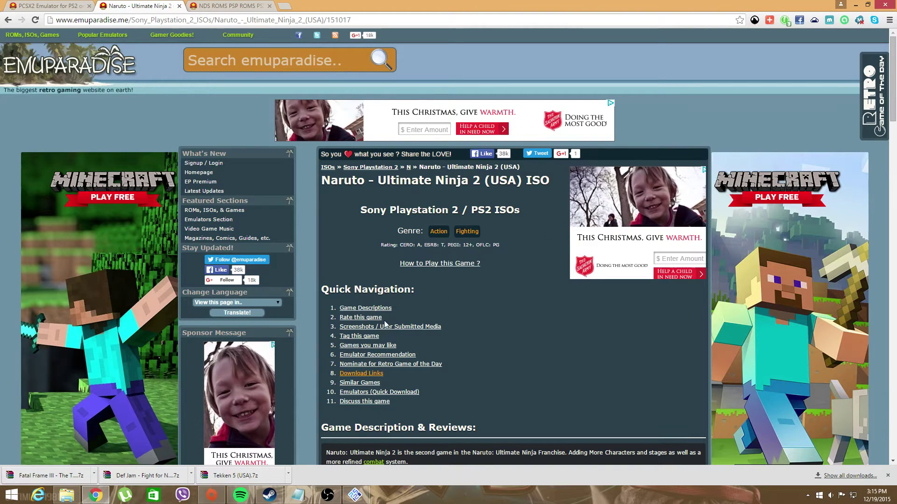
pyautogui.click(373, 374)
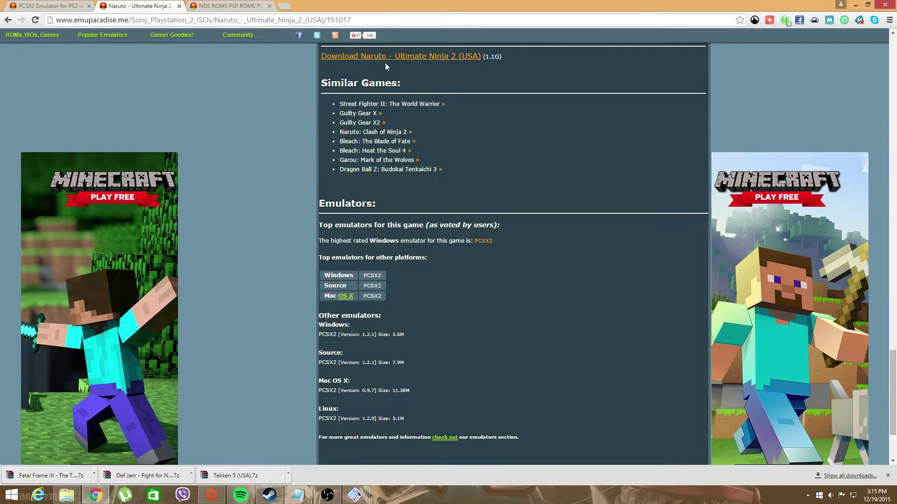
pyautogui.click(342, 59)
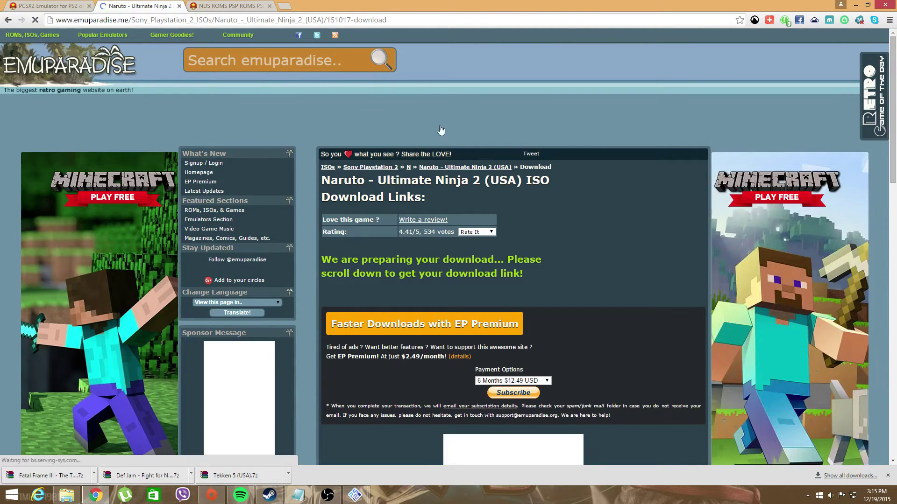
pyautogui.scroll(-2, 343, 285)
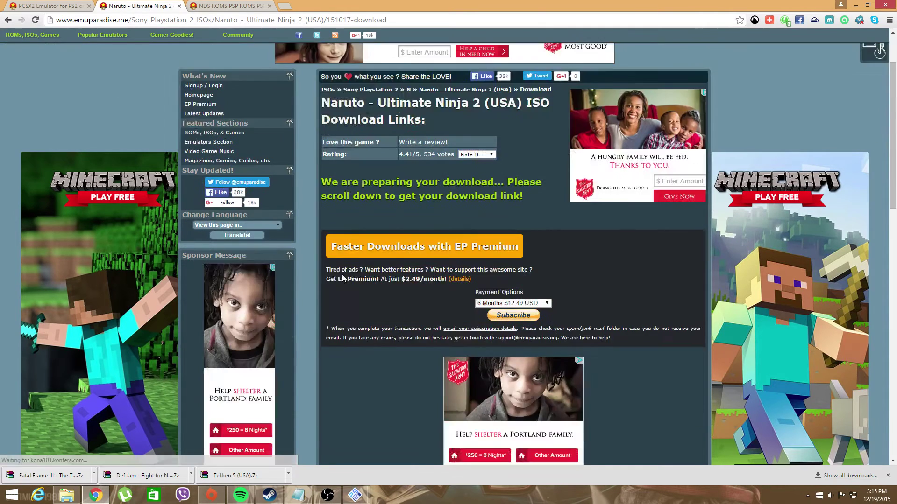
pyautogui.scroll(-2, 344, 261)
pyautogui.scroll(4, 351, 209)
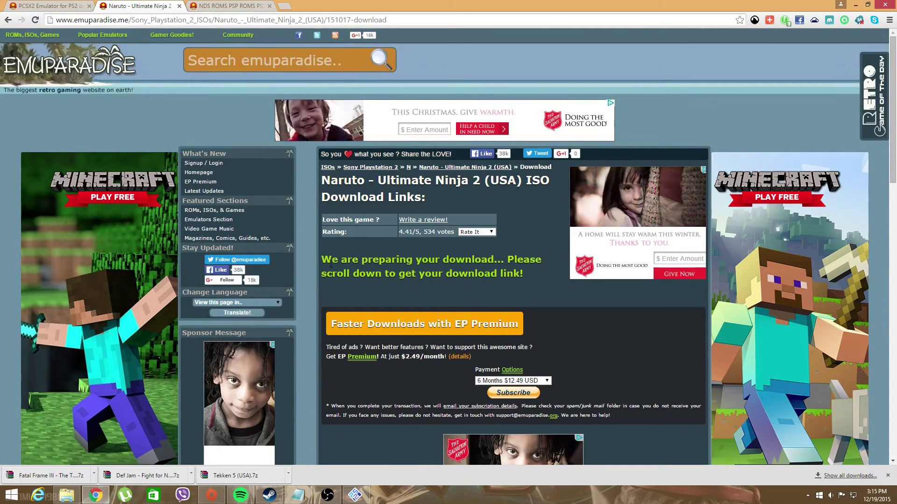
pyautogui.scroll(-8, 338, 270)
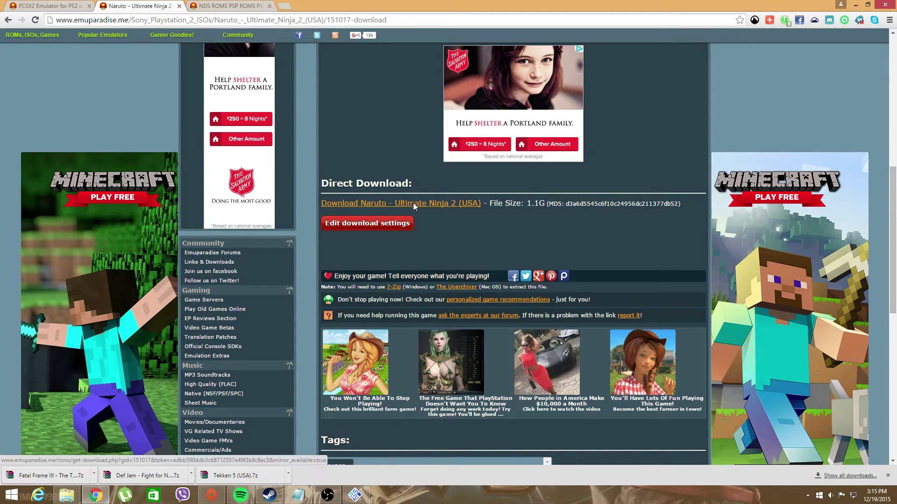
pyautogui.click(412, 203)
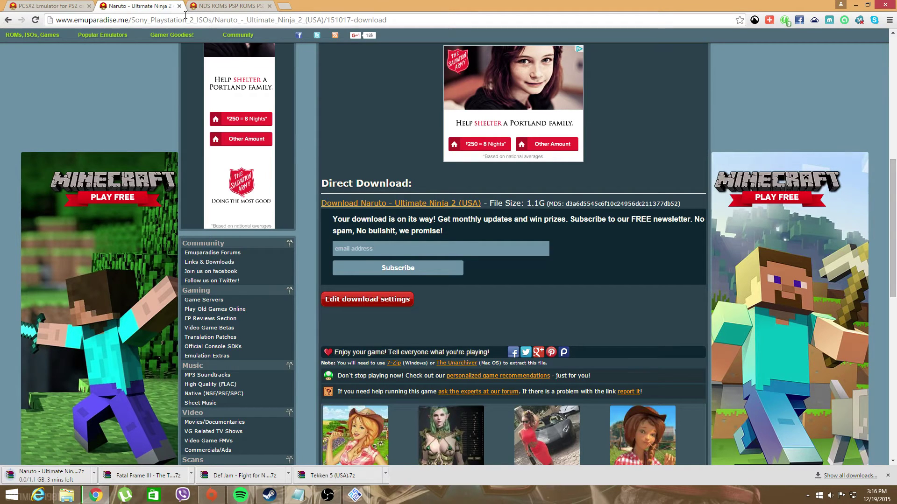
# - Download PS2 Bios.zip from Emuparadise's BIOS files page
pyautogui.click(231, 6)
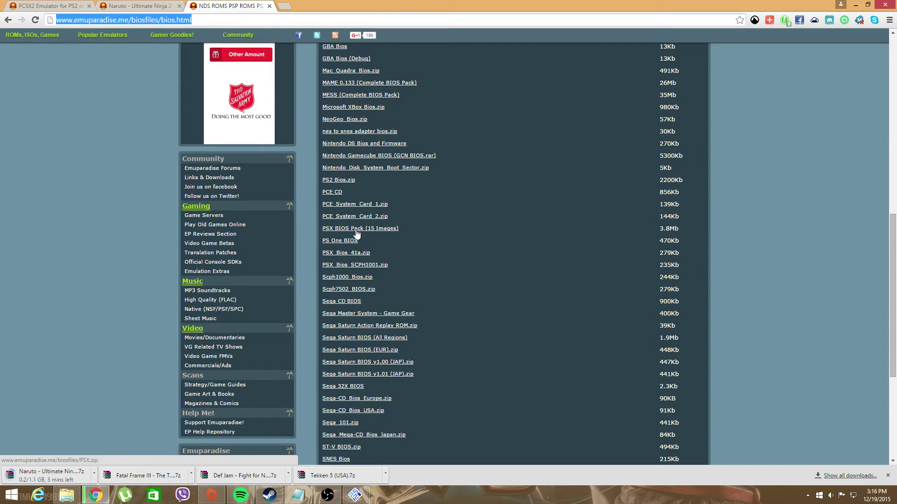
pyautogui.click(336, 184)
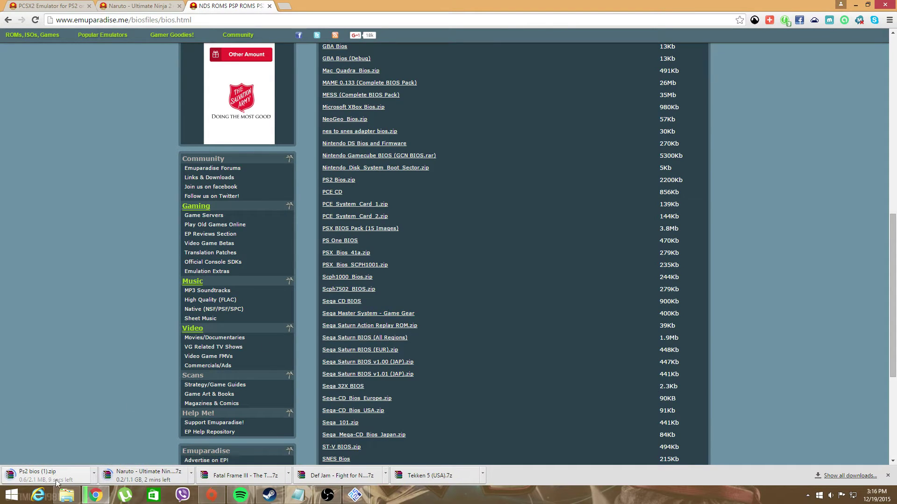
pyautogui.rightClick(62, 481)
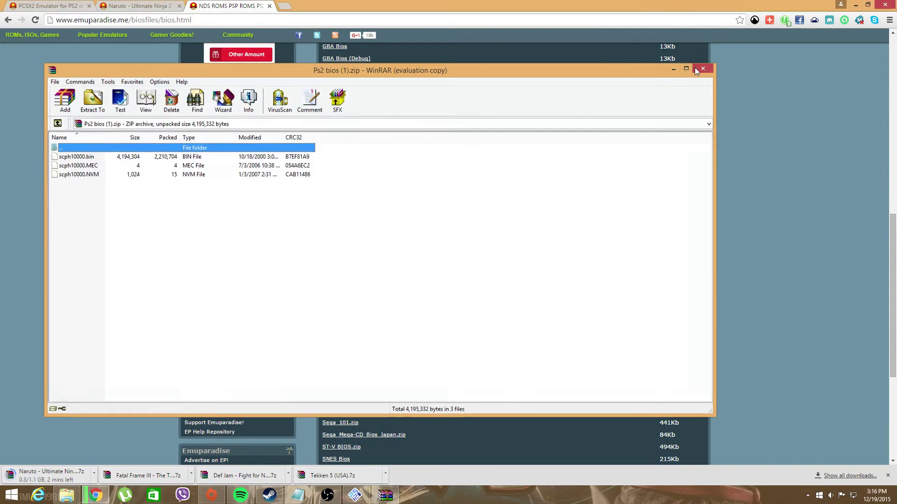
pyautogui.click(696, 68)
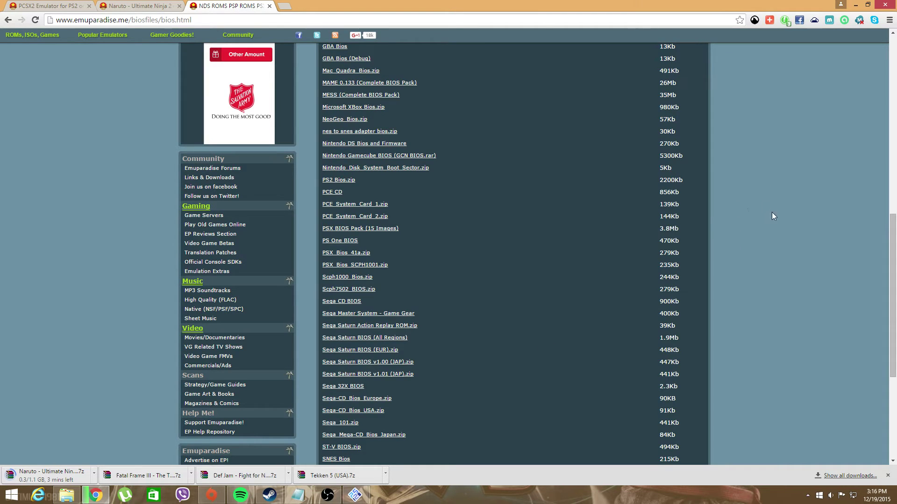
# - Minimize Chrome and the ps2 folder to reveal PCSX2, then glance at its System menu
pyautogui.click(853, 7)
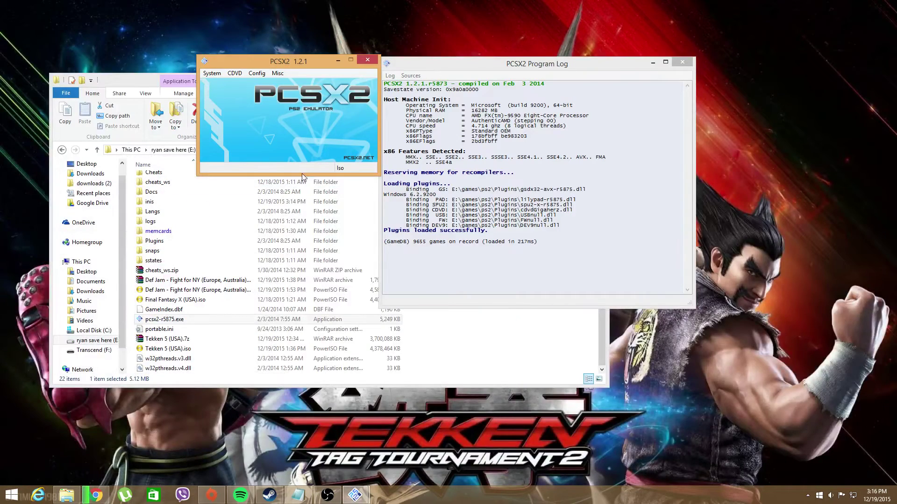
pyautogui.click(144, 86)
pyautogui.click(570, 78)
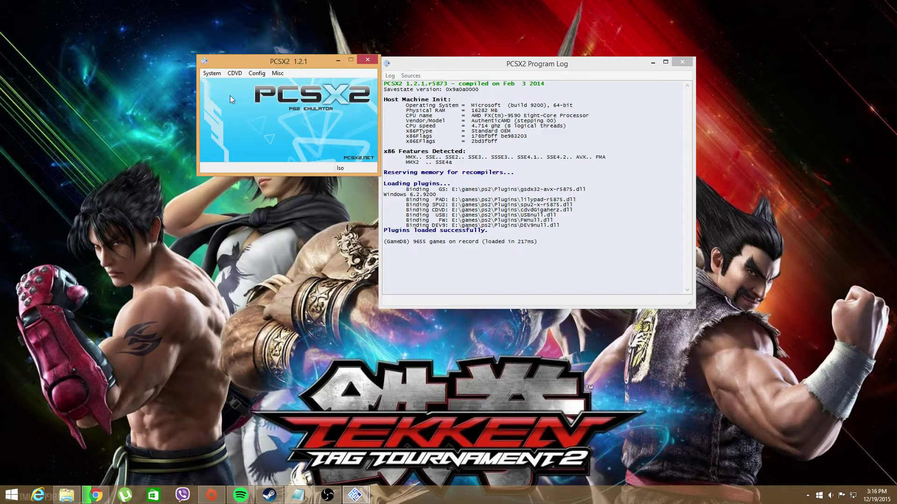
pyautogui.click(210, 73)
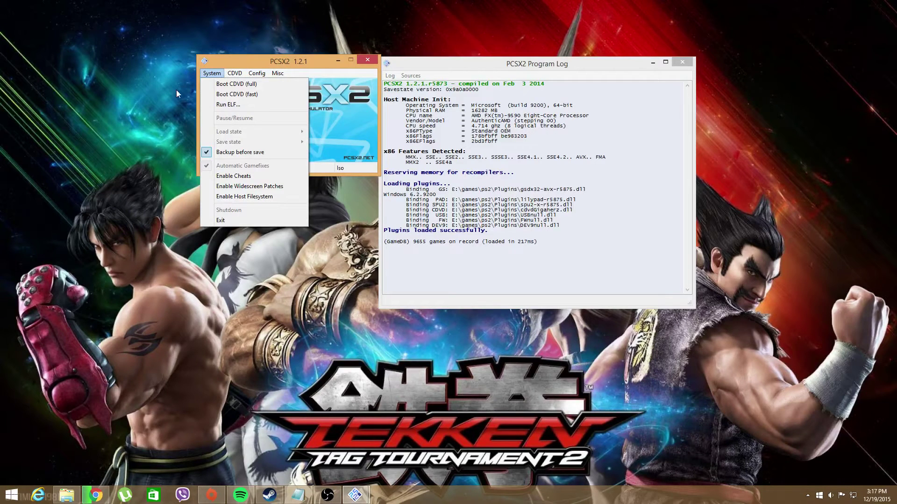
pyautogui.click(175, 117)
pyautogui.moveTo(74, 494)
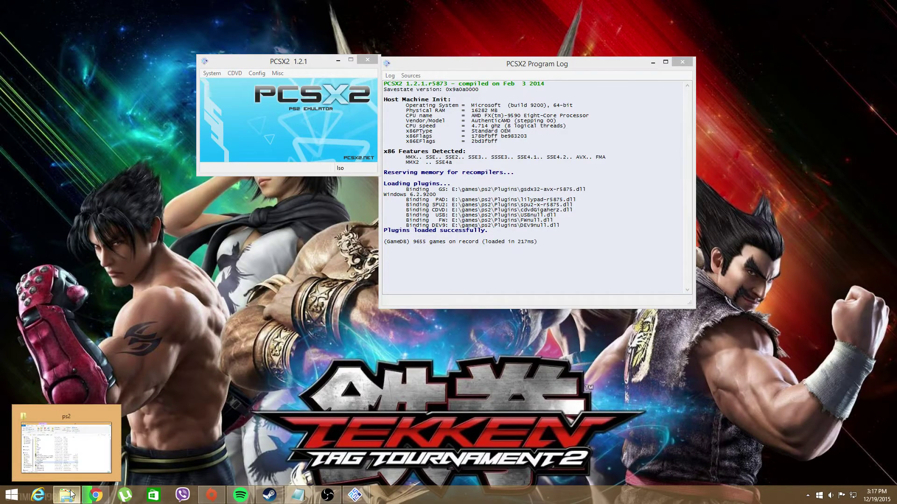
pyautogui.click(93, 458)
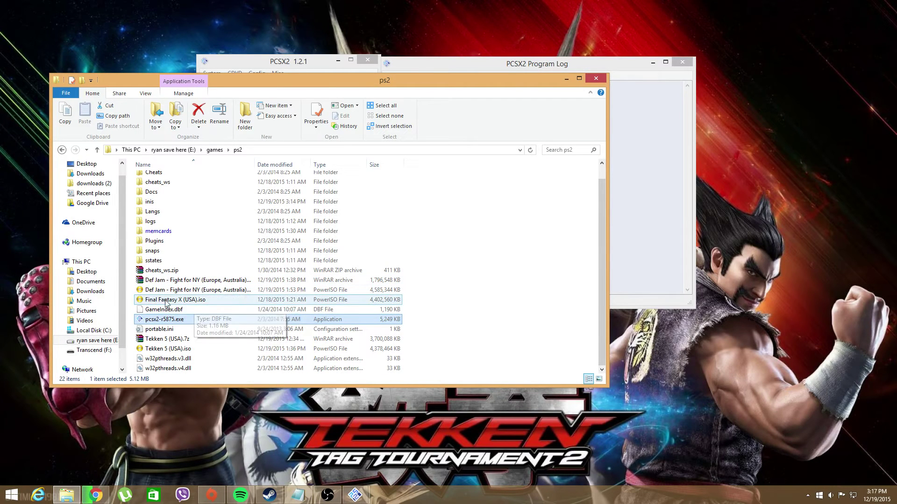
pyautogui.click(166, 302)
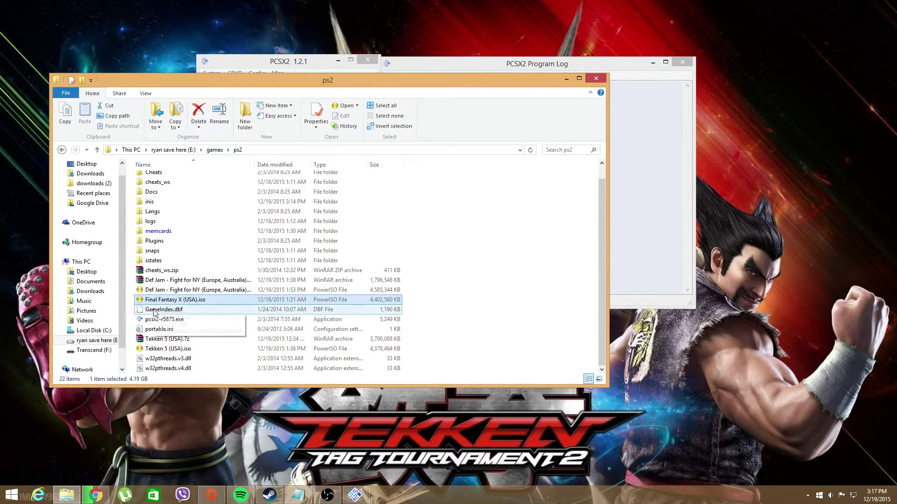
pyautogui.moveTo(154, 312)
pyautogui.mouseDown()
pyautogui.moveTo(157, 348)
pyautogui.moveTo(158, 293)
pyautogui.mouseUp()
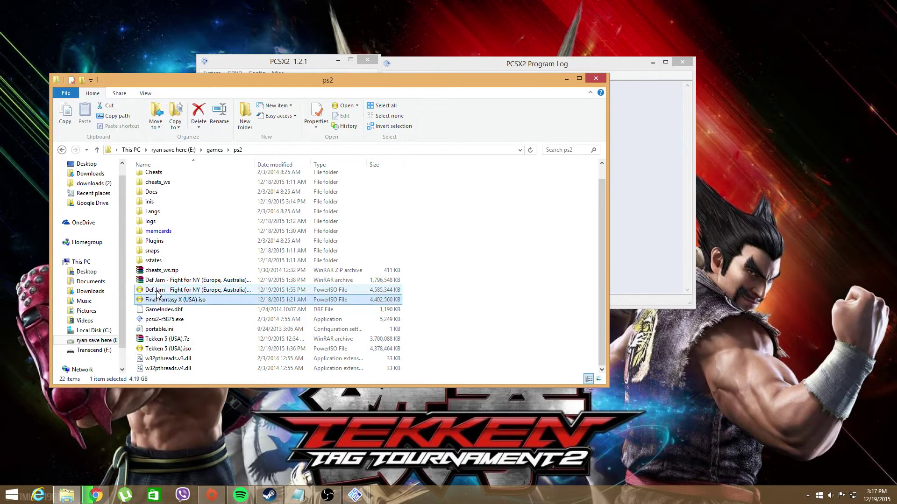
pyautogui.click(158, 294)
pyautogui.click(589, 83)
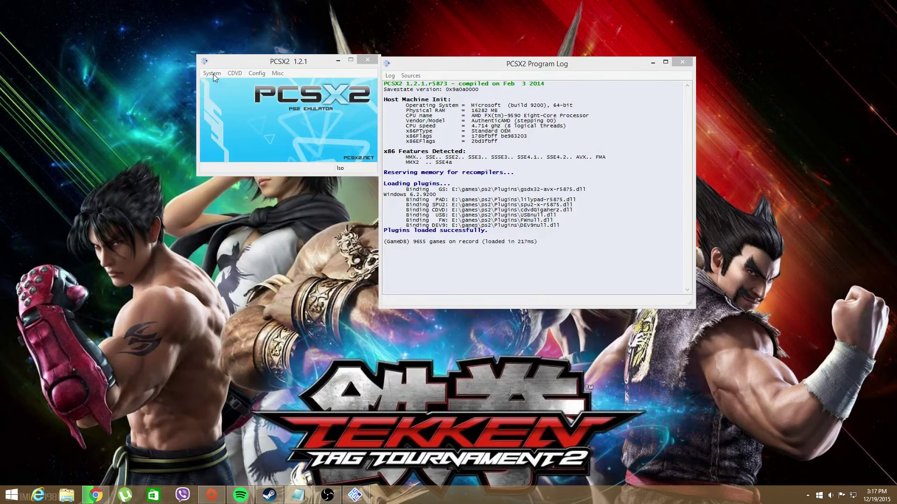
# - Open Config > Plugin/BIOS Selector to pick the Japan v01.00 BIOS
pyautogui.click(238, 73)
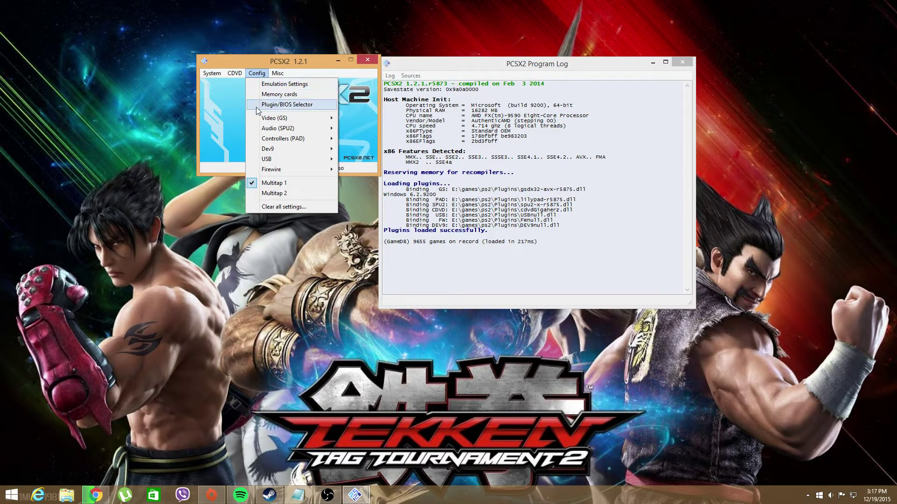
pyautogui.click(305, 105)
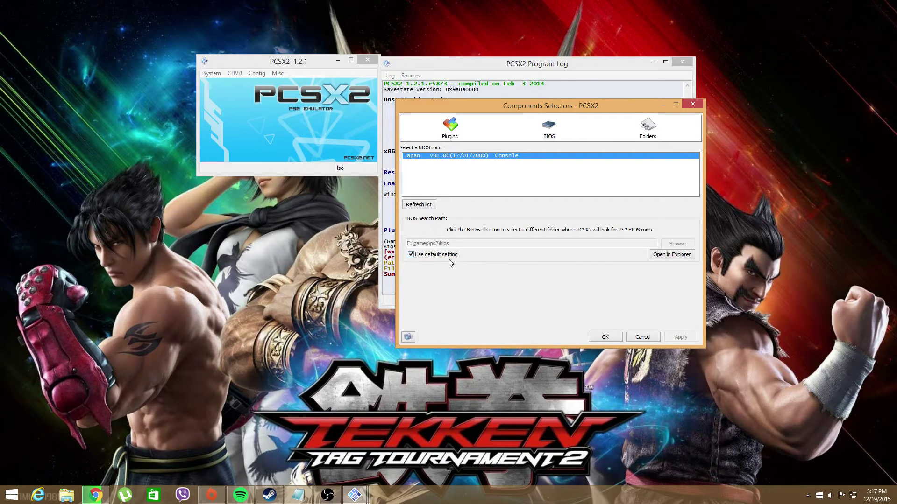
# - Confirm the Japan BIOS, then load Tekken 5 (USA).iso via CDVD > Iso Selector
pyautogui.click(604, 337)
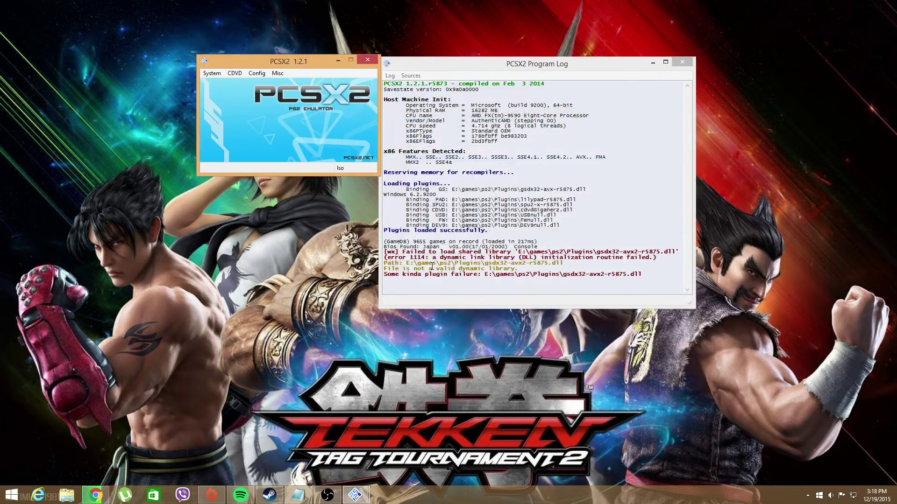
pyautogui.click(229, 76)
pyautogui.moveTo(242, 84)
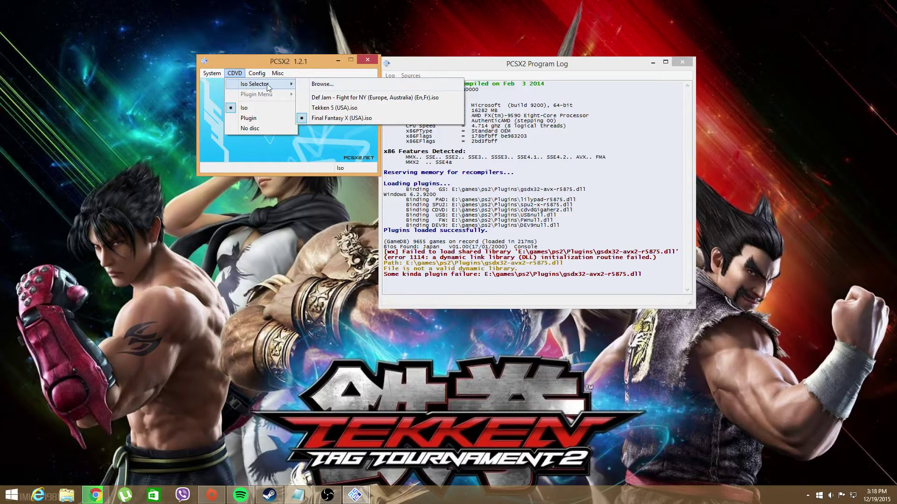
pyautogui.click(322, 85)
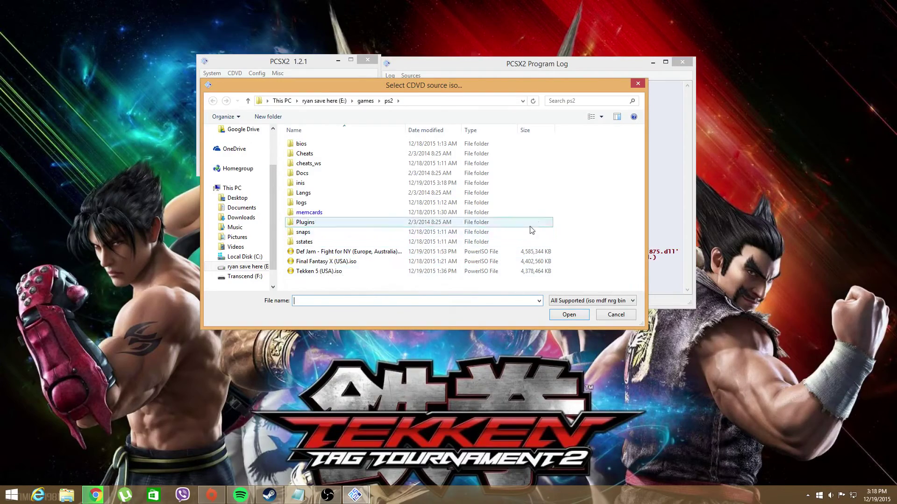
pyautogui.click(618, 315)
pyautogui.click(264, 74)
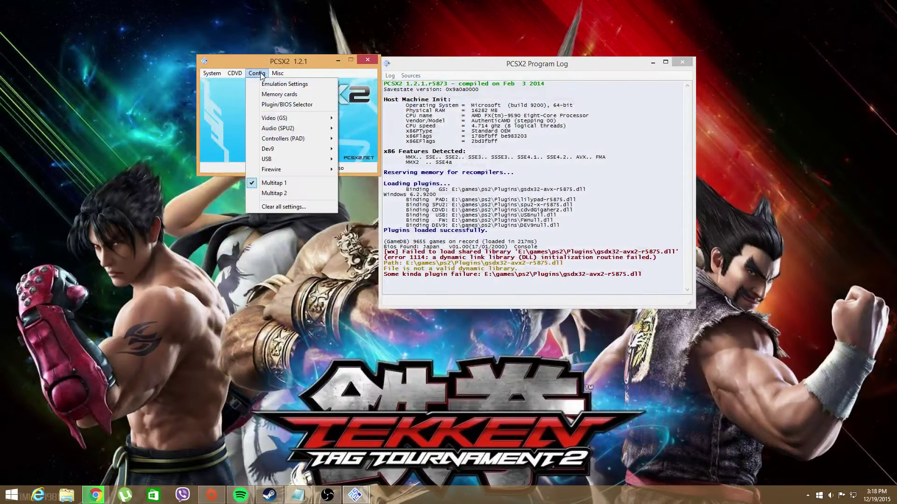
pyautogui.moveTo(235, 73)
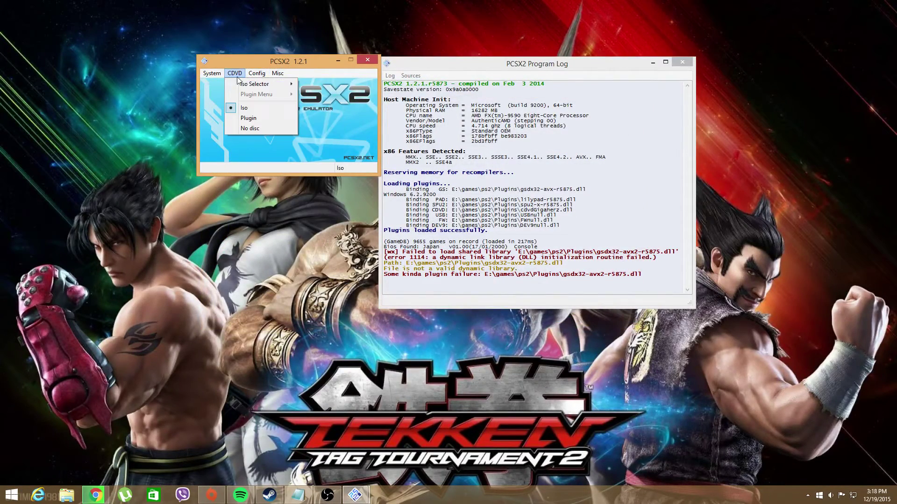
pyautogui.moveTo(261, 84)
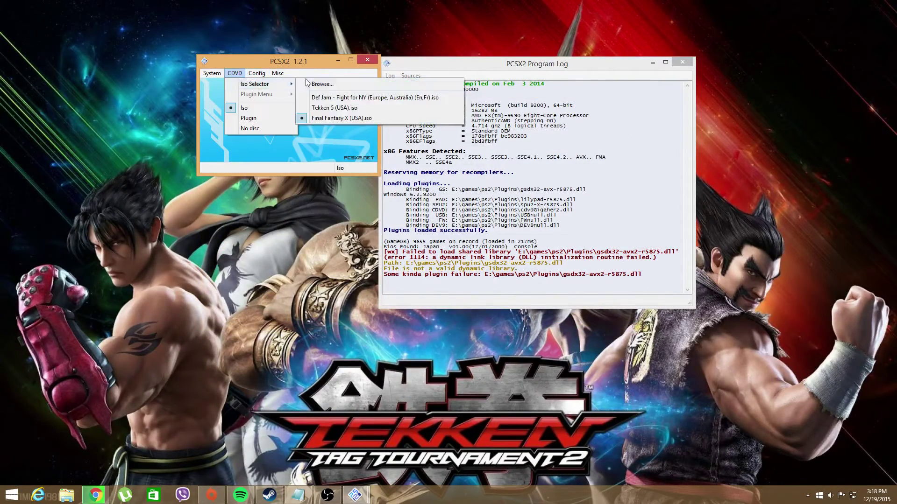
pyautogui.click(340, 110)
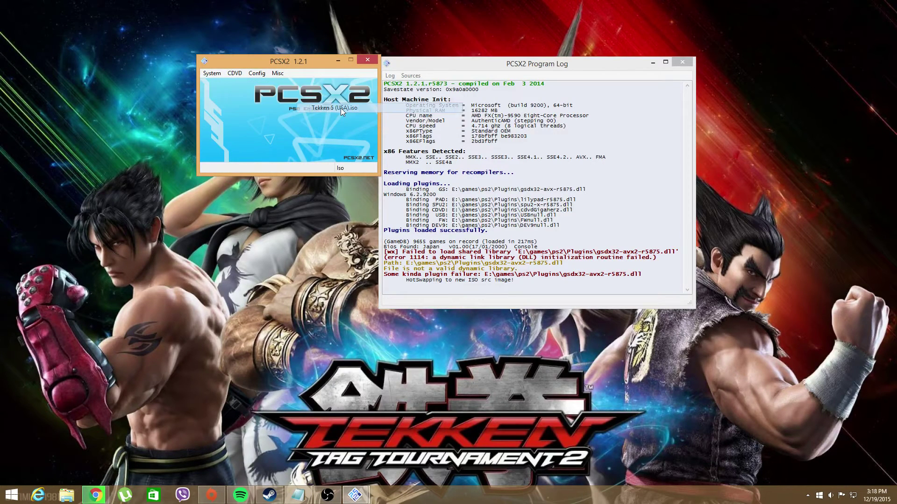
# - Boot Tekken 5 using System > Boot CDVD (fast)
pyautogui.click(211, 74)
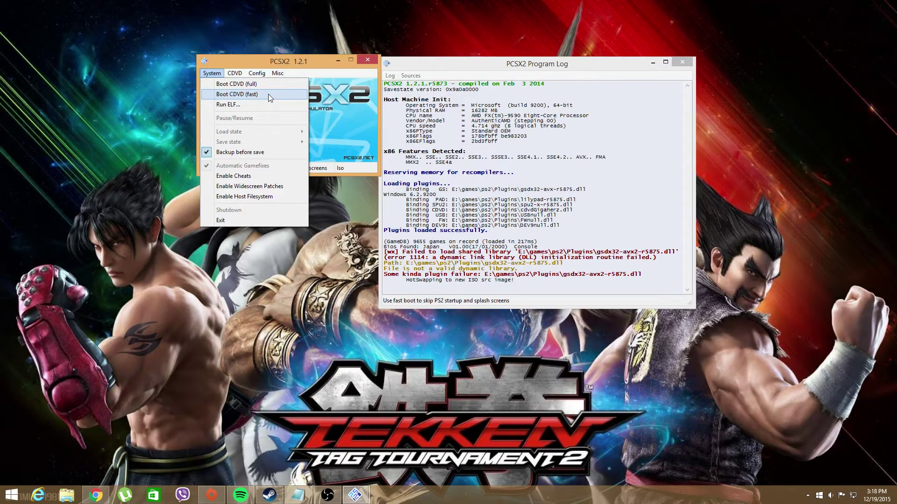
pyautogui.click(268, 93)
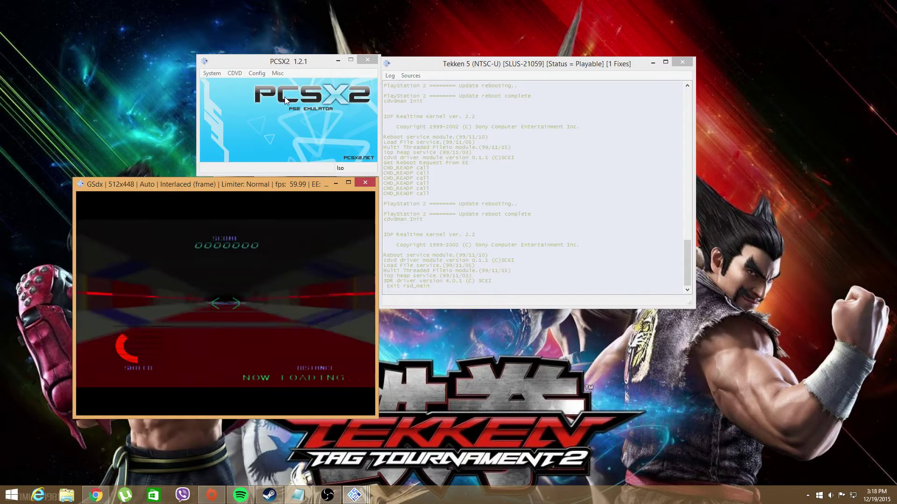
# - Adjust the volume, accept Medium difficulty and pick Time Attack in Mode Select
pyautogui.press('XF86AudioLowerVolume')
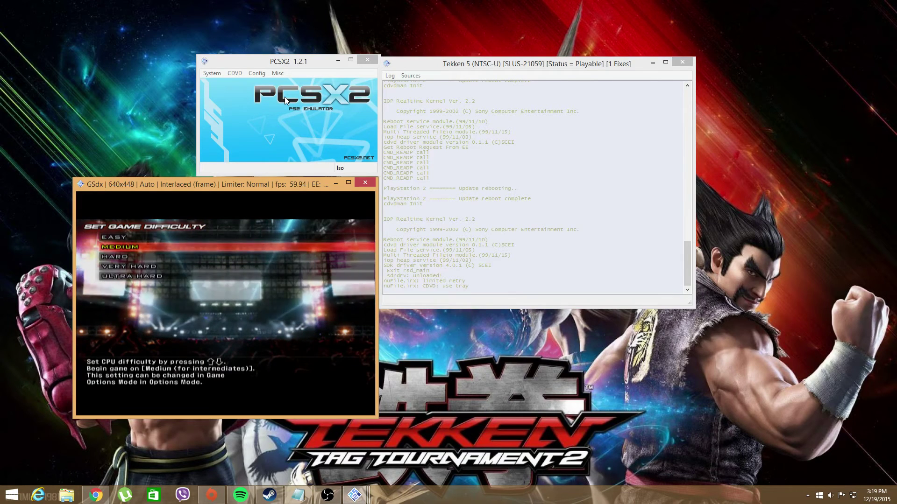
pyautogui.press('Return')
pyautogui.press('Down')
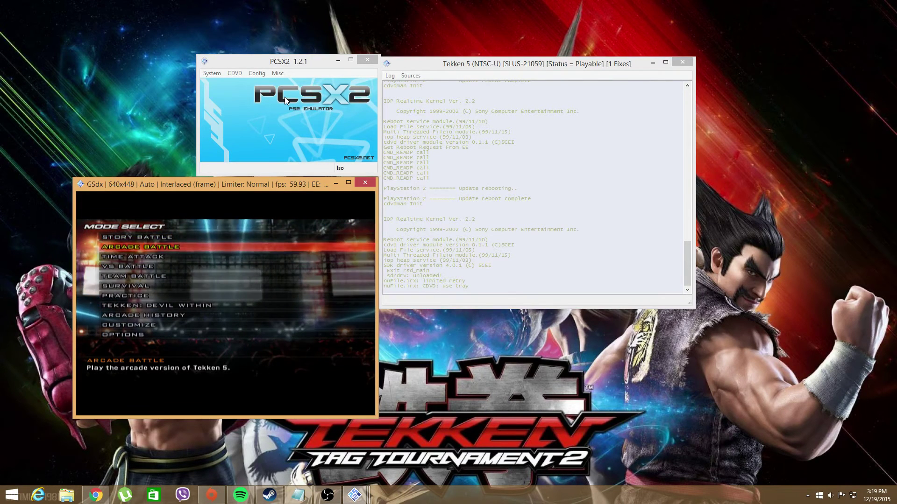
pyautogui.press('Down')
pyautogui.press('Return')
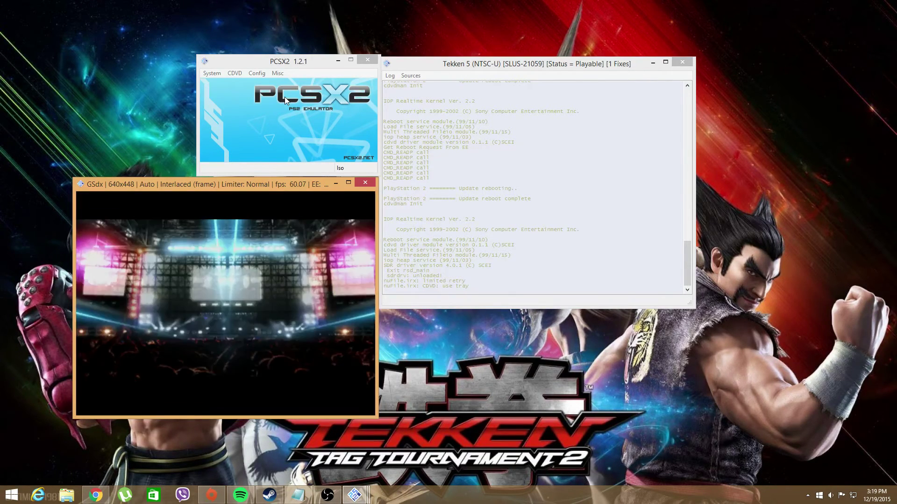
# - Lock in a fighter for the Tekken 5 Time Attack match and adjust the system volume
pyautogui.press('Return')
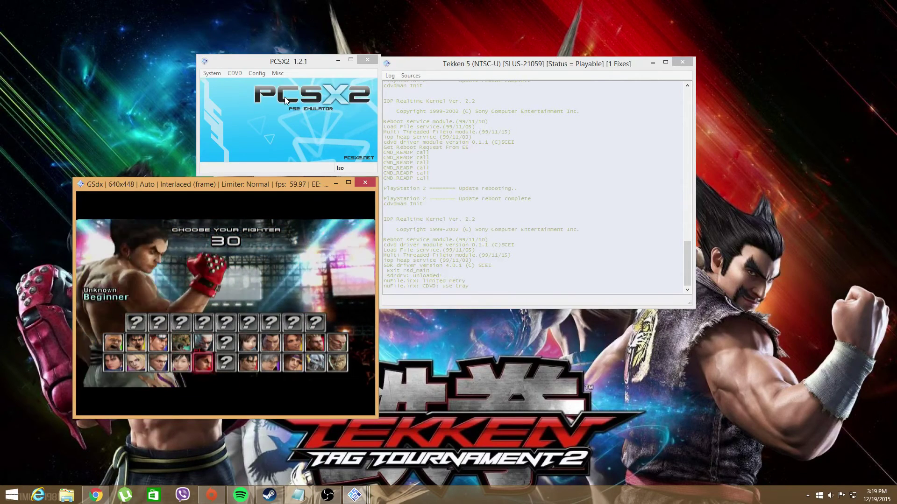
pyautogui.press('XF86AudioLowerVolume')
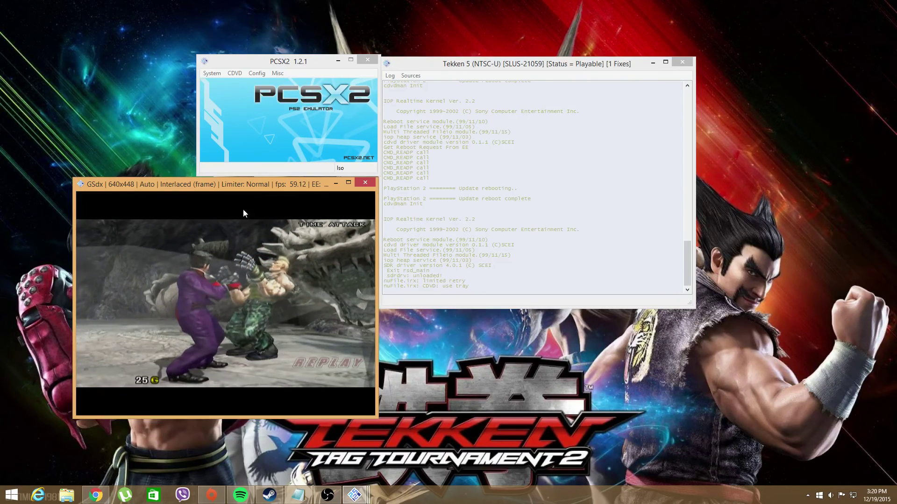
# - Stop Tekken 5, switch the disc to Final Fantasy X (USA).iso and reset the system
pyautogui.press('Escape')
pyautogui.click(211, 73)
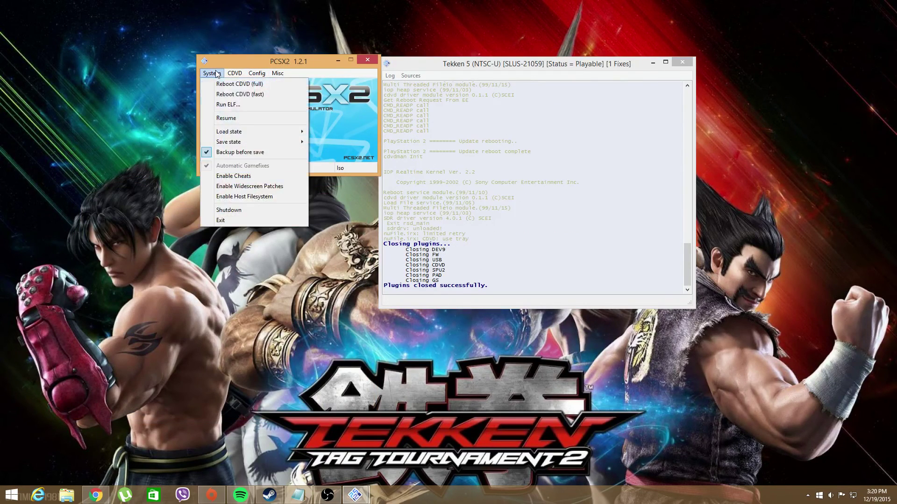
pyautogui.moveTo(247, 88)
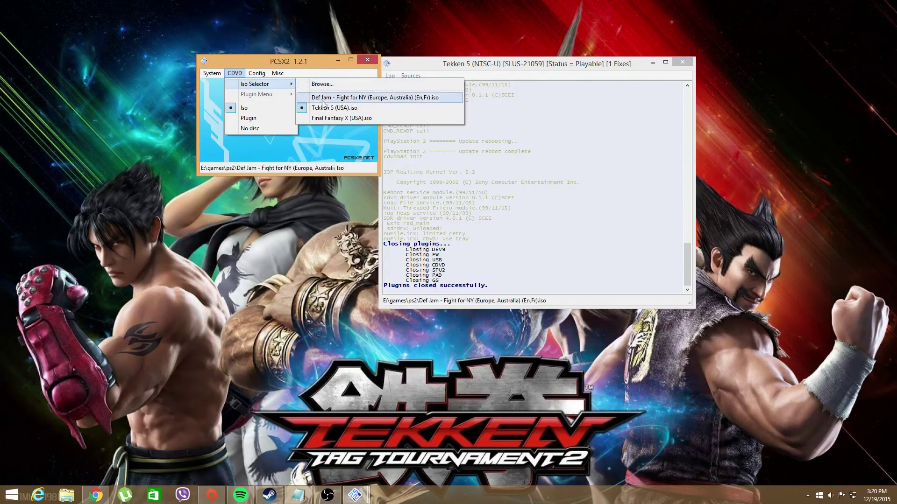
pyautogui.click(341, 118)
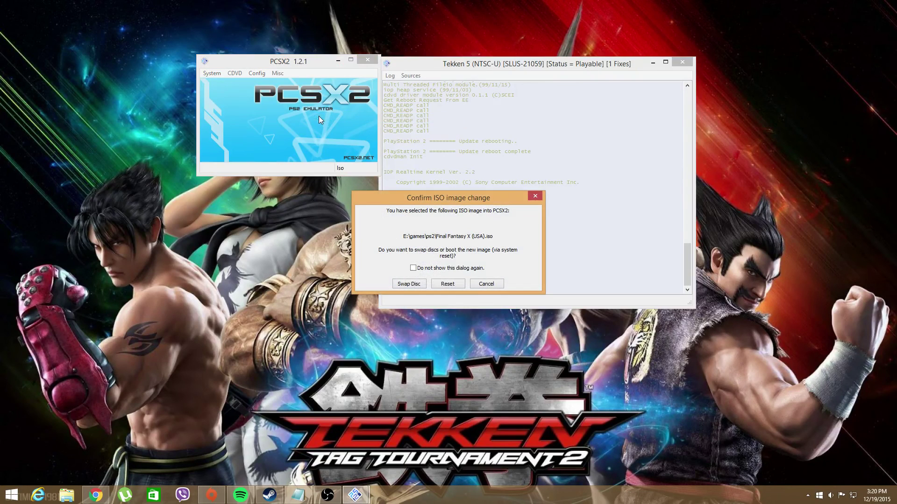
pyautogui.click(443, 286)
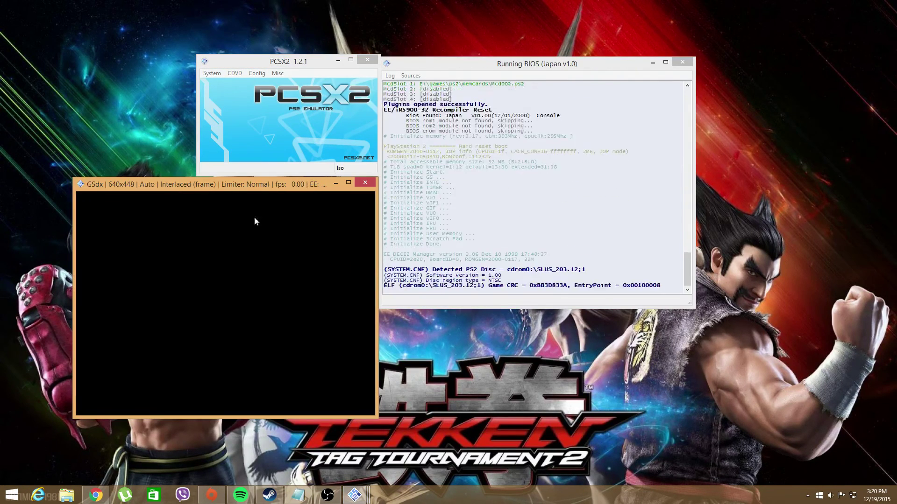